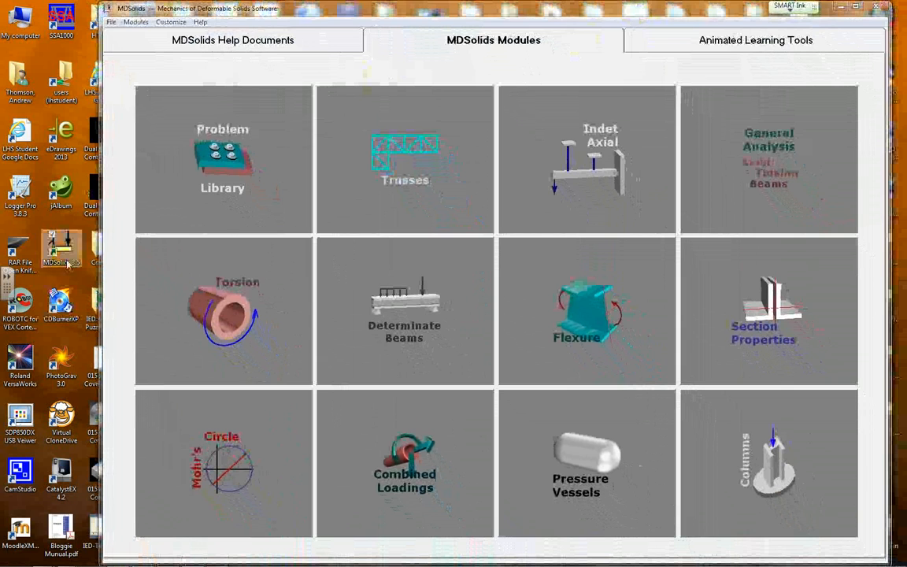
Step: Reposition the MDSolids window and open the Trusses module
left_click_drag(325, 11, 284, 11)
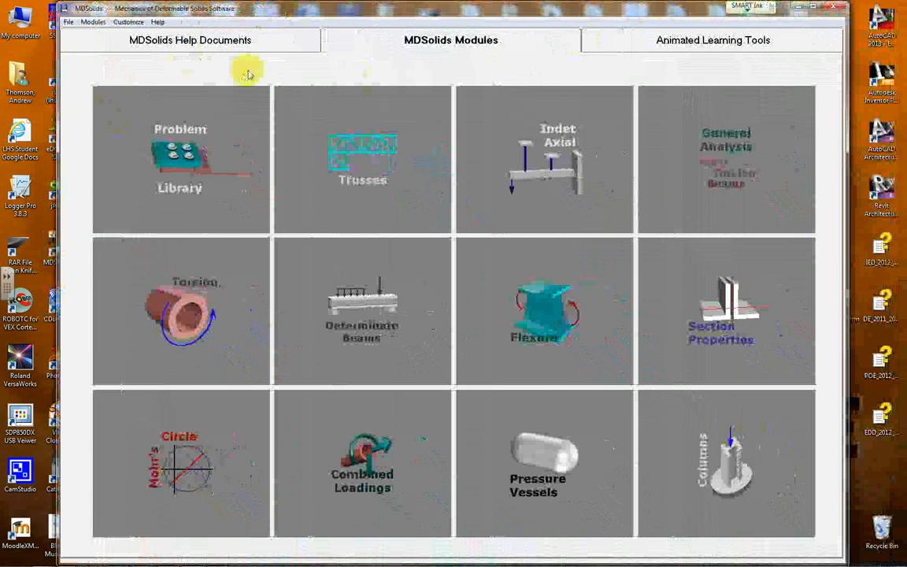
left_click(819, 9)
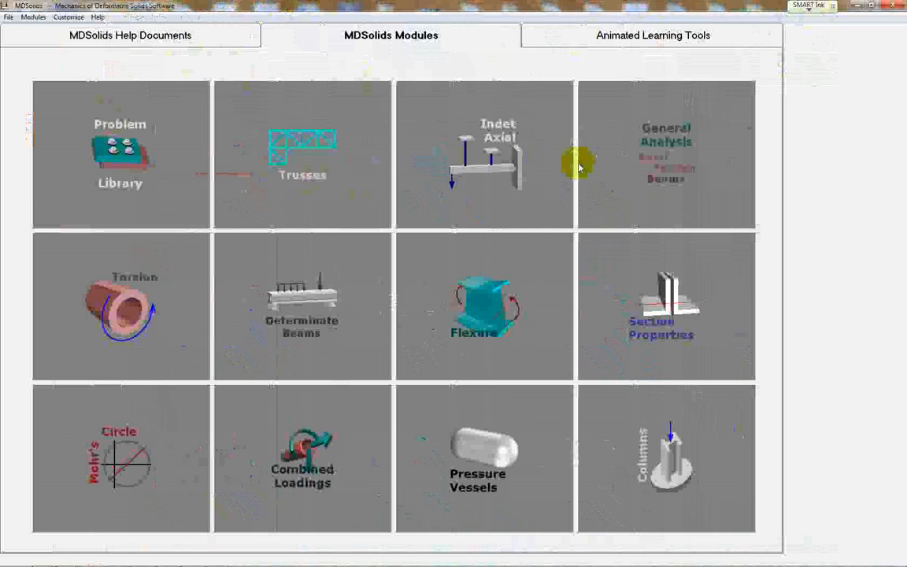
left_click(308, 148)
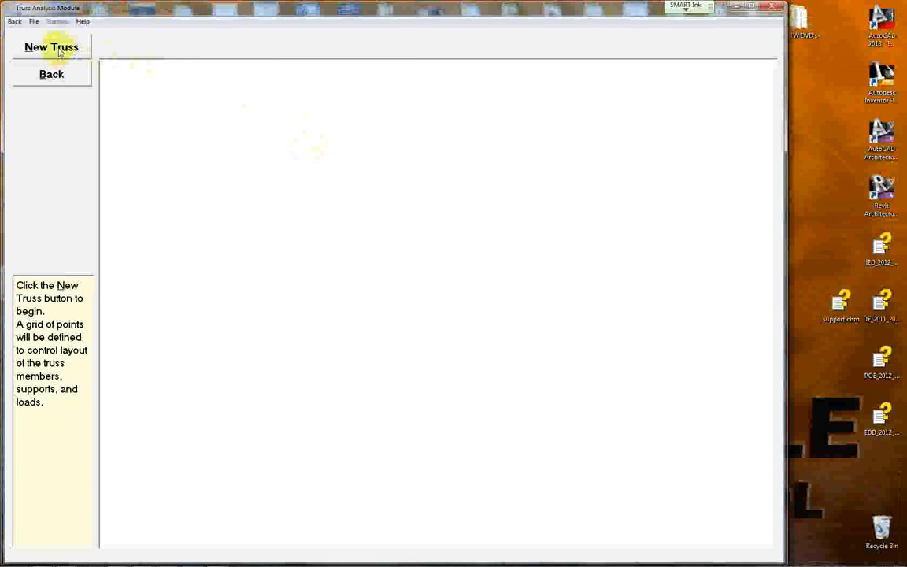
Step: Start a new truss grid with horizontal and vertical spacing of 1, using 8 horizontal and 5 vertical spaces
left_click(56, 48)
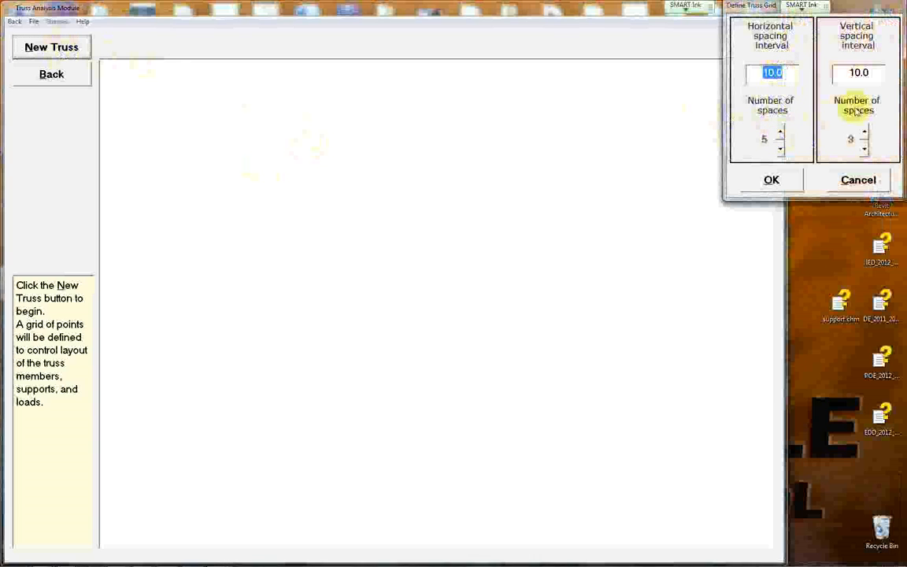
left_click(865, 132)
left_click(865, 132)
left_click_drag(794, 71, 739, 72)
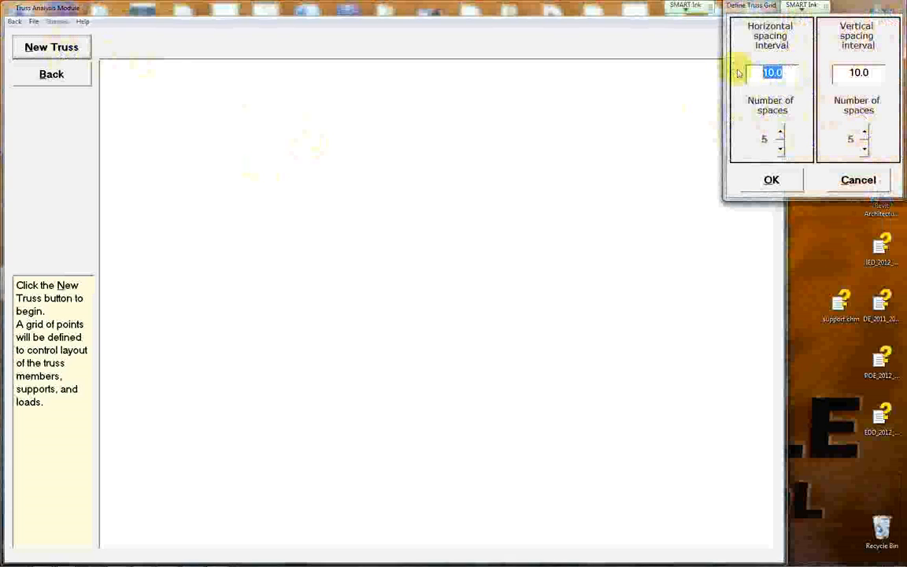
type("1")
left_click_drag(876, 72, 836, 73)
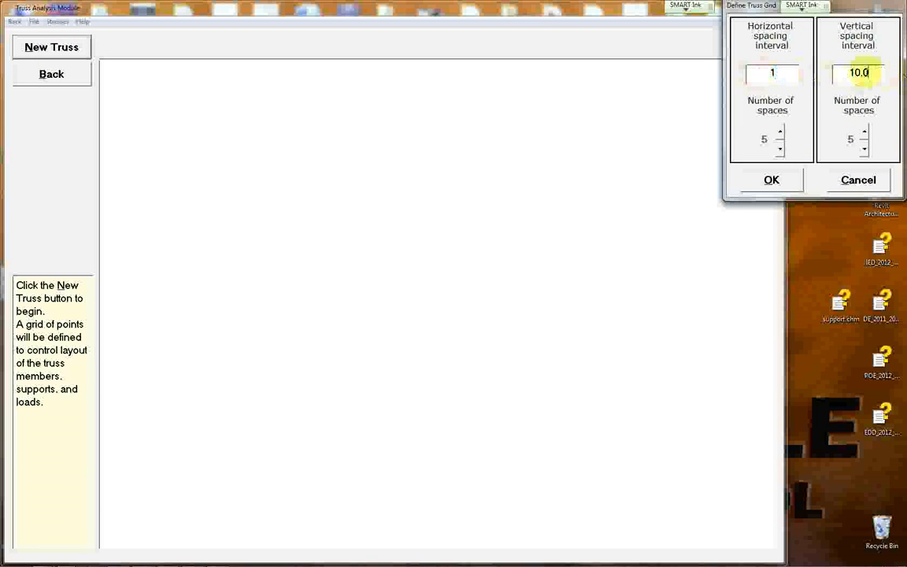
type("1")
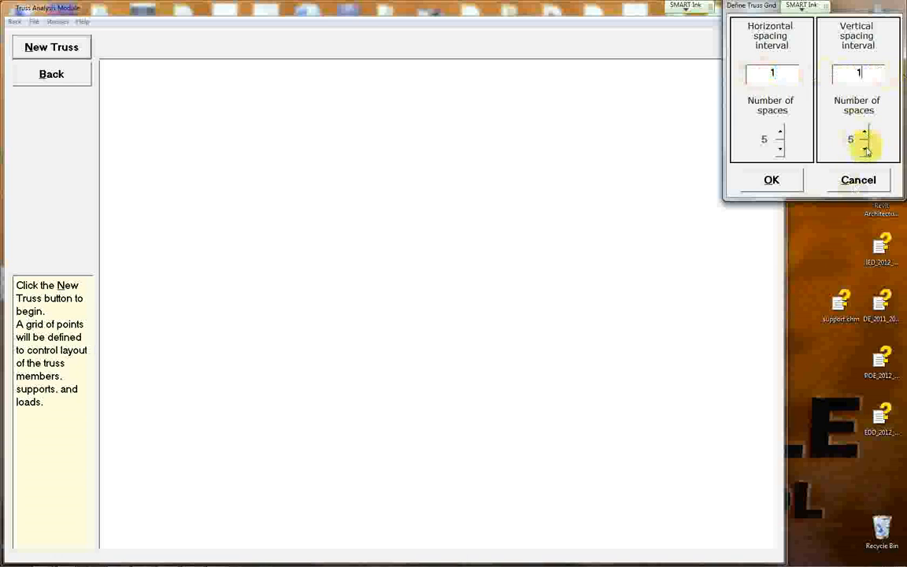
left_click(781, 132)
left_click(772, 180)
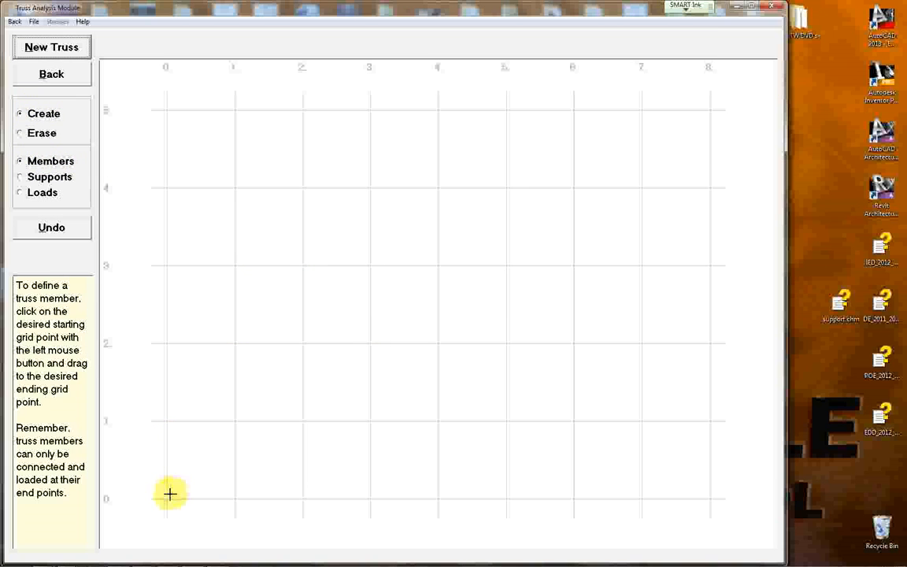
Step: Draw triangles (0,0)-(2,4)-(5,0) and (5,0)-(6,4)-(8,0), and join their apexes with a top member
mouse_move(168, 496)
left_mouse_down()
mouse_move(196, 383)
mouse_move(298, 187)
mouse_move(407, 413)
mouse_move(486, 525)
mouse_move(505, 499)
mouse_move(167, 498)
left_mouse_up()
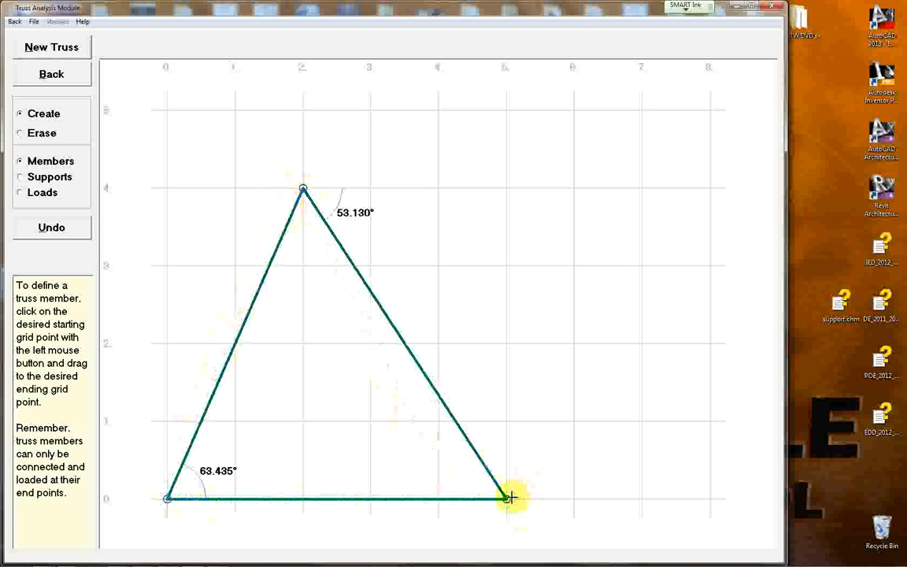
mouse_move(510, 498)
left_mouse_down()
mouse_move(563, 286)
mouse_move(573, 188)
mouse_move(712, 498)
mouse_move(507, 498)
left_mouse_up()
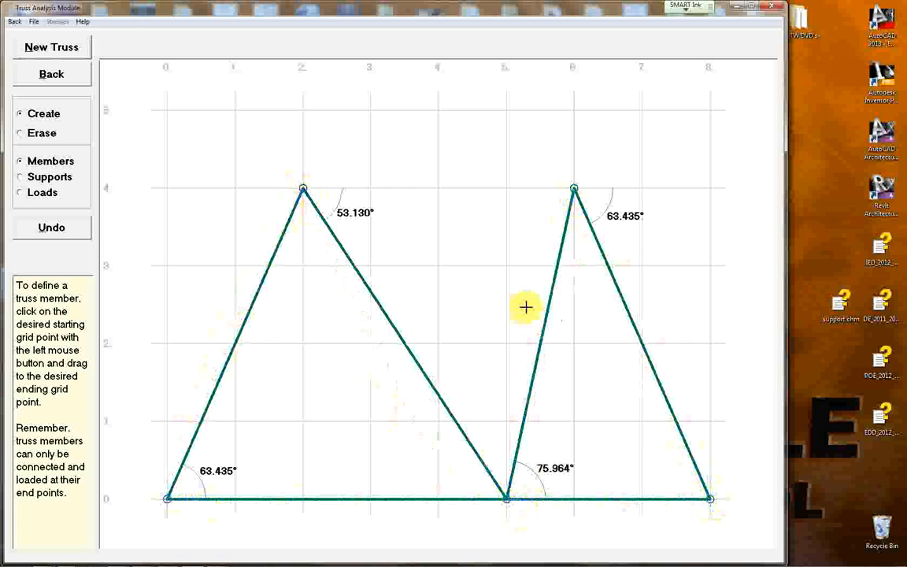
left_click_drag(574, 189, 303, 188)
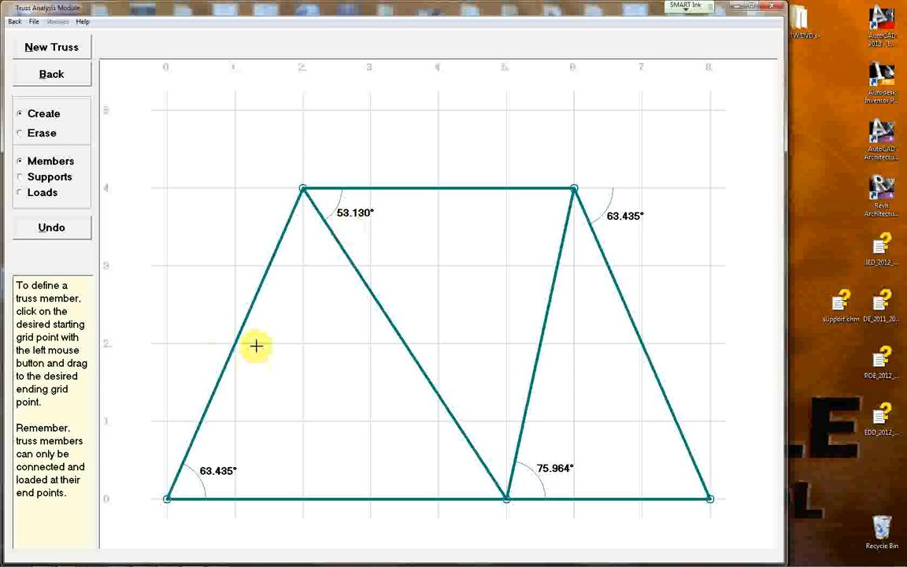
left_click(22, 178)
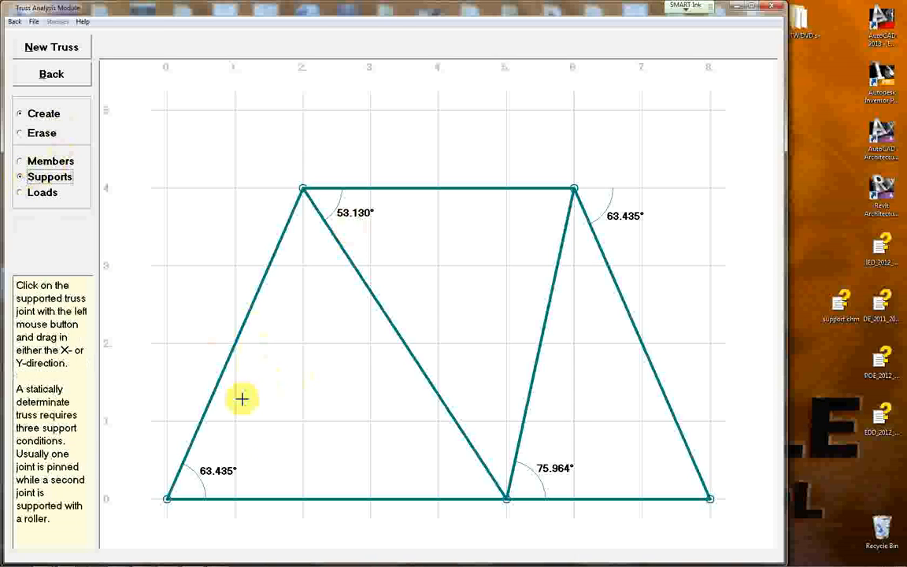
left_click_drag(166, 499, 167, 536)
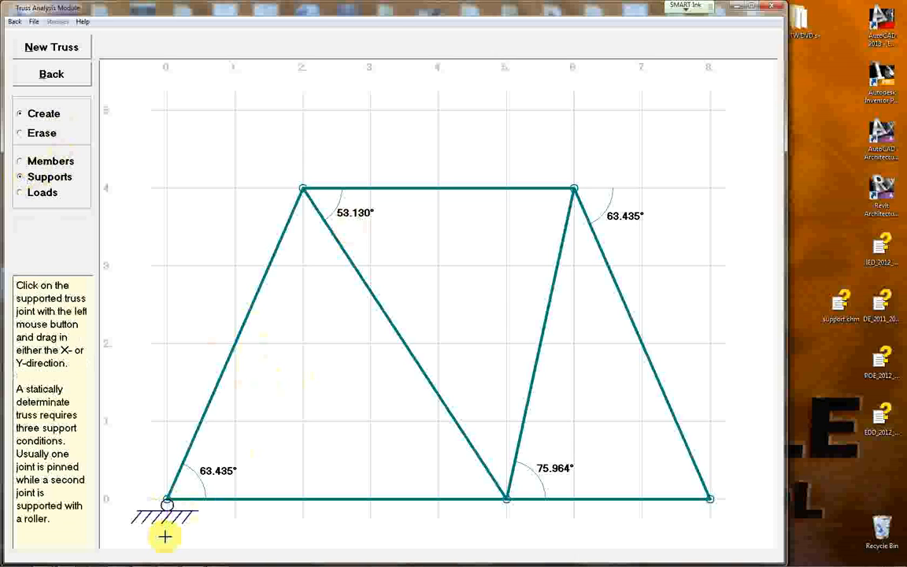
left_click_drag(166, 498, 113, 498)
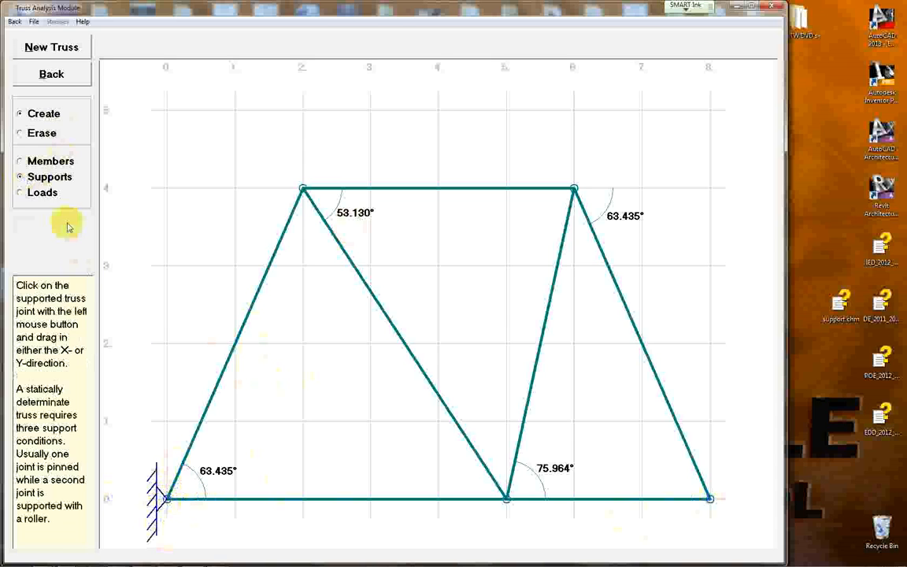
left_click(37, 133)
left_click_drag(167, 494, 166, 502)
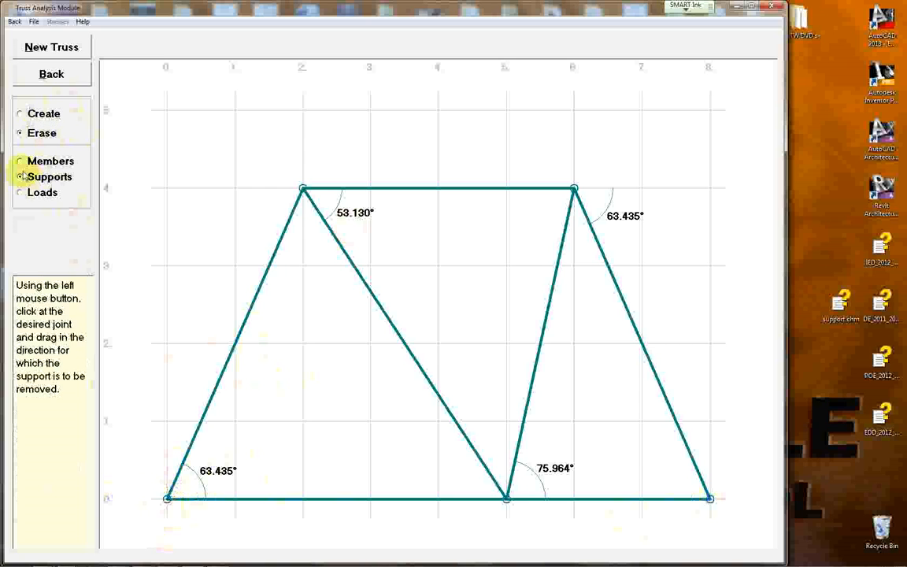
Step: Add a pinned support at joint (0,0) and a vertical roller support at joint (8,0)
left_click(22, 113)
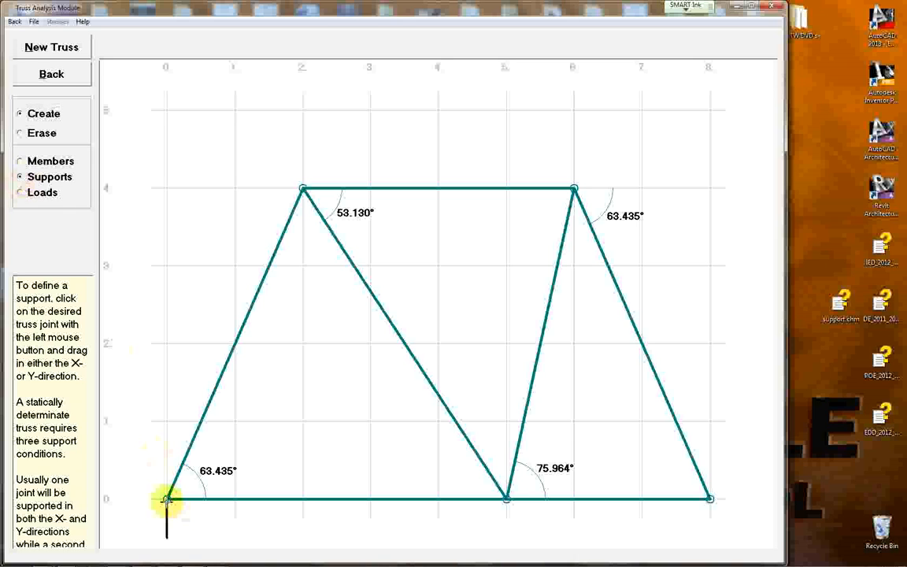
mouse_move(167, 500)
left_mouse_down()
mouse_move(117, 499)
mouse_move(170, 554)
left_mouse_up()
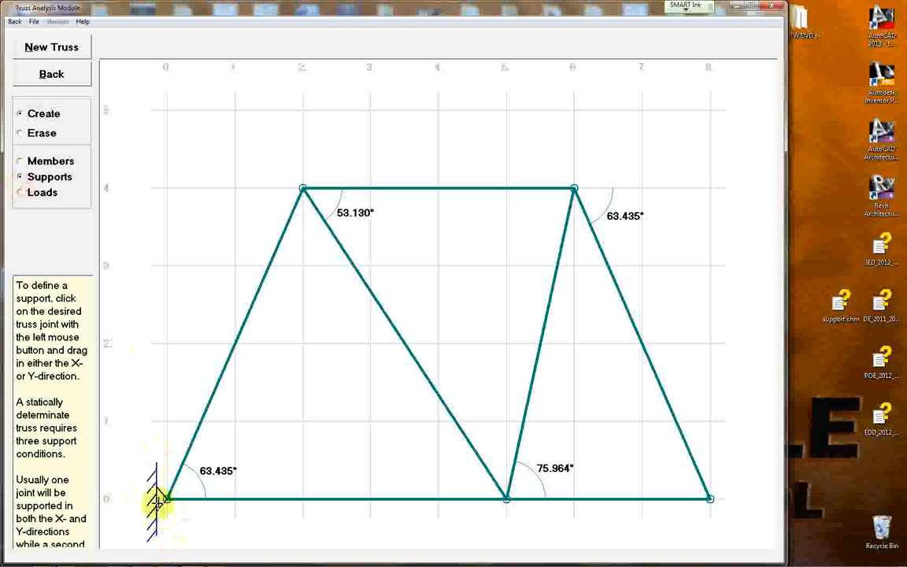
left_click_drag(711, 501, 712, 529)
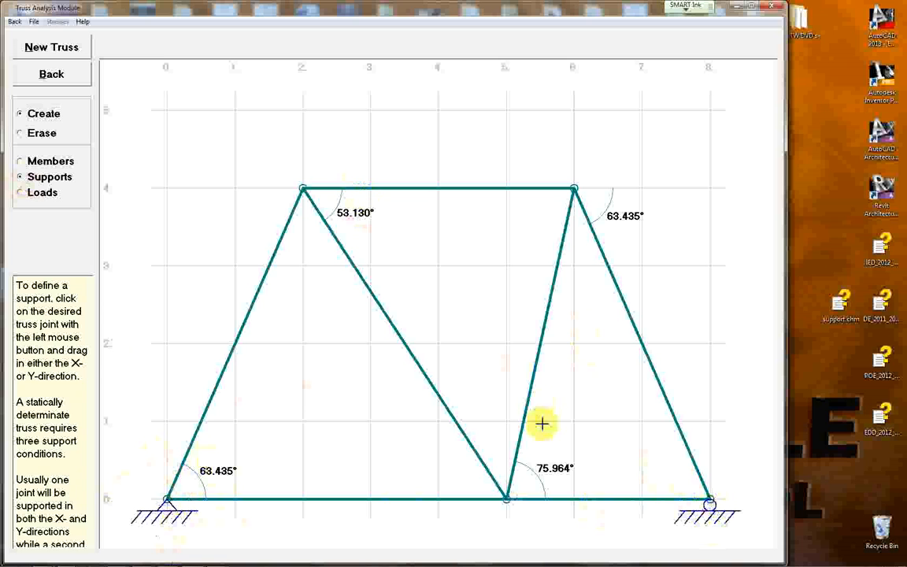
Step: Apply downward loads of 250 at joint (2,4) and 500 at joint (5,0)
left_click(39, 193)
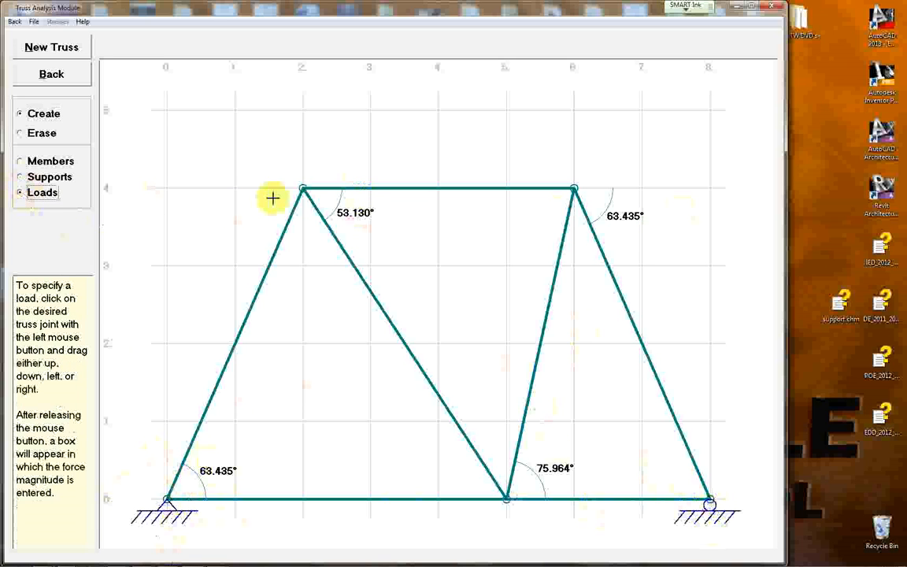
left_click_drag(304, 189, 303, 232)
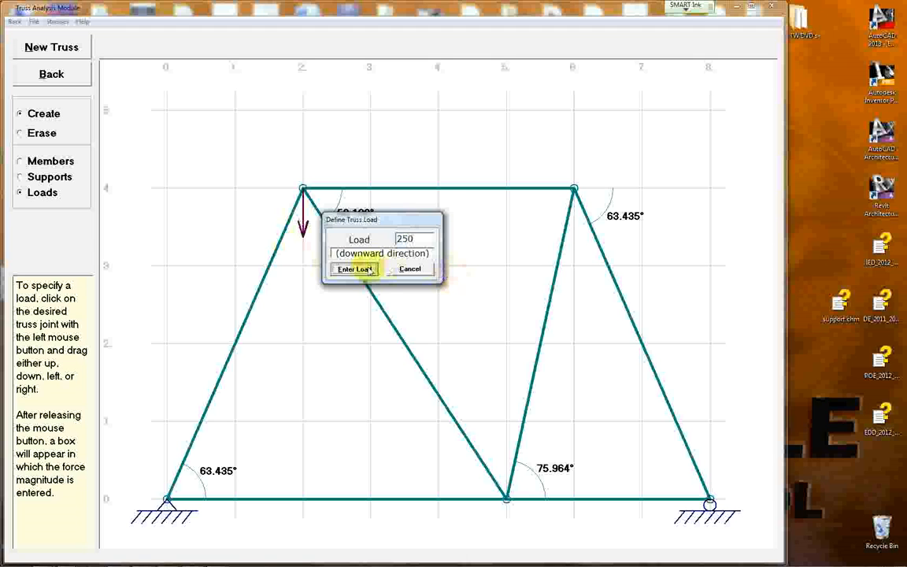
left_click(361, 267)
left_click_drag(508, 500, 509, 532)
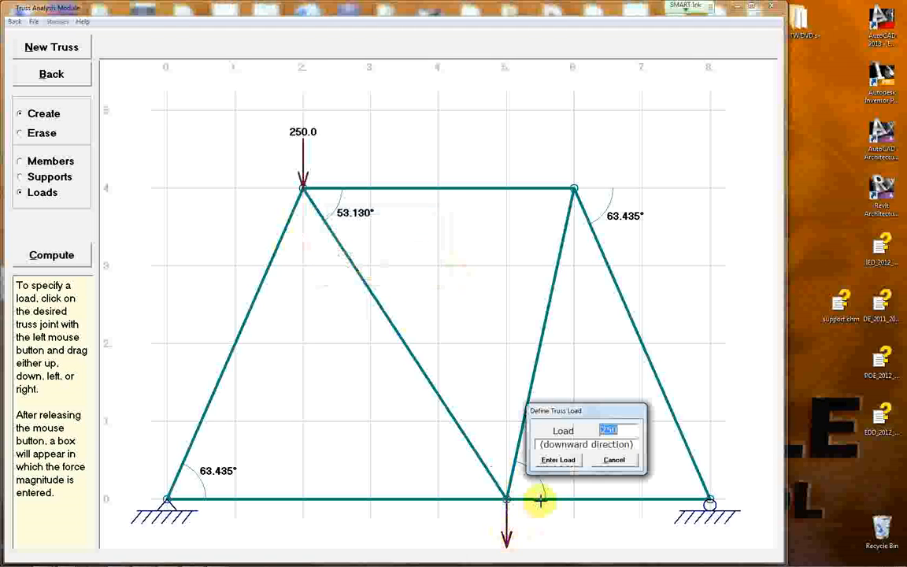
type("500")
left_click(558, 460)
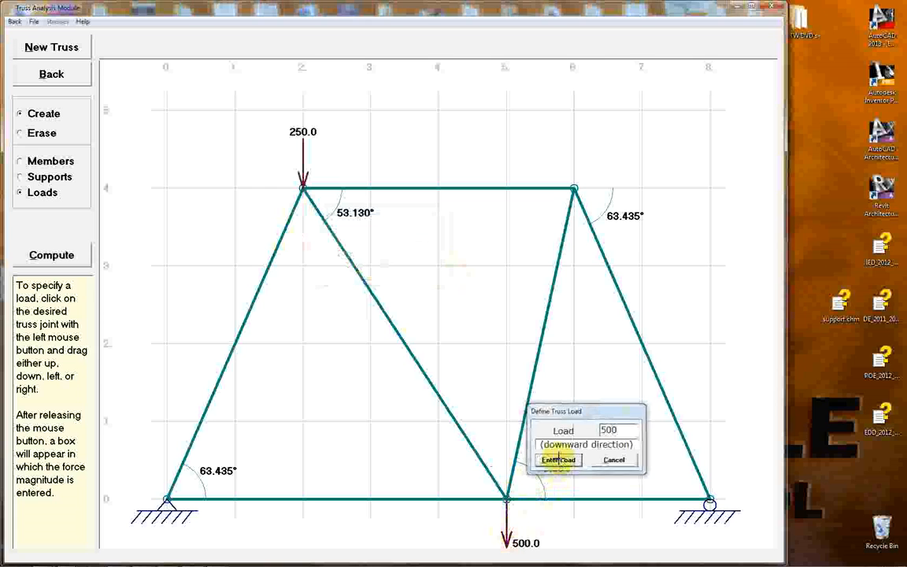
Step: Apply a downward load of 120 at joint (6,4) and compute the member forces and reactions
left_click_drag(573, 188, 575, 260)
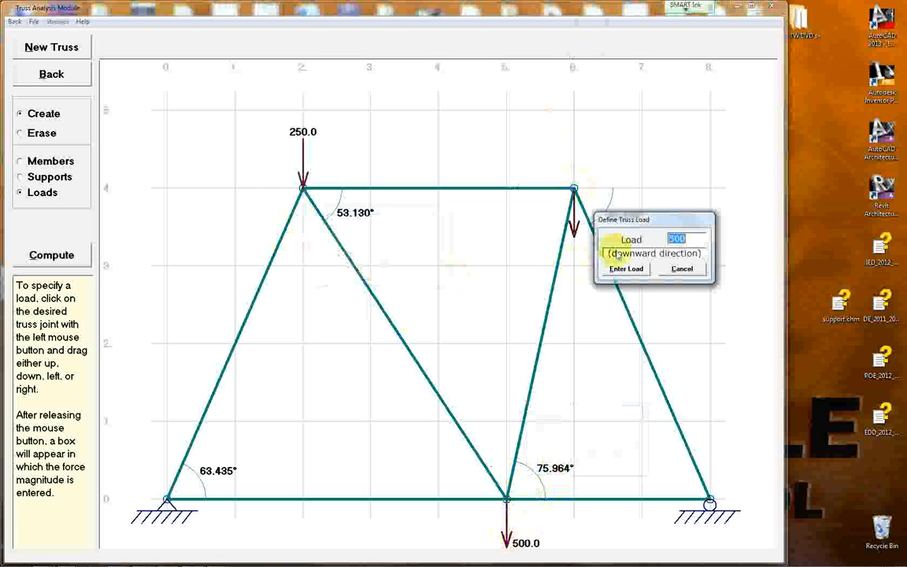
type("120")
key("Return")
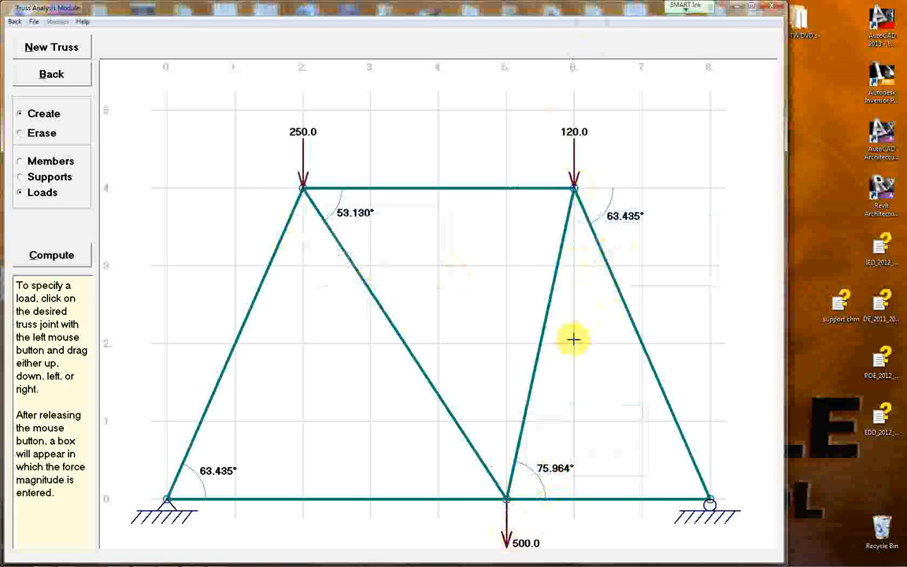
left_click(52, 255)
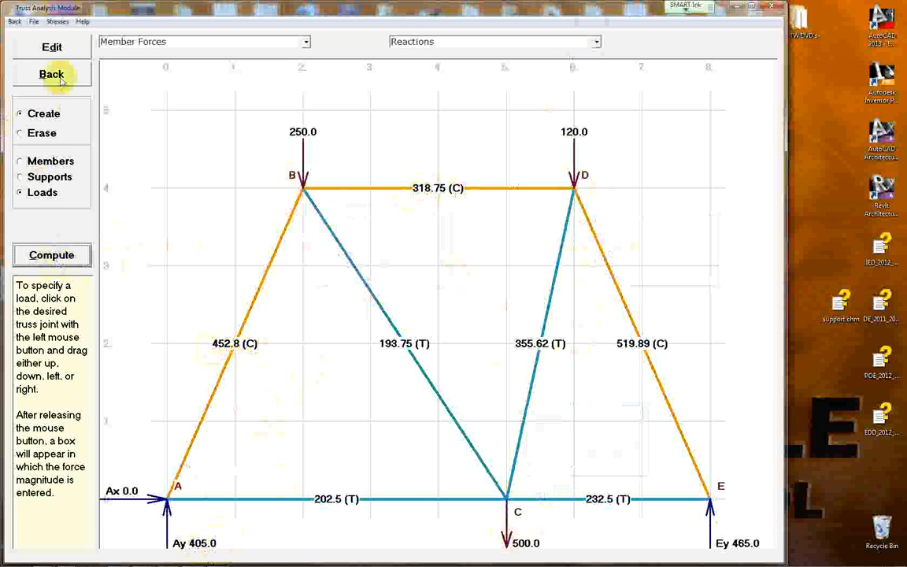
Step: Return to editing the truss, add a right-to-left load of 50 at joint (6,4), and recompute the forces
left_click(54, 49)
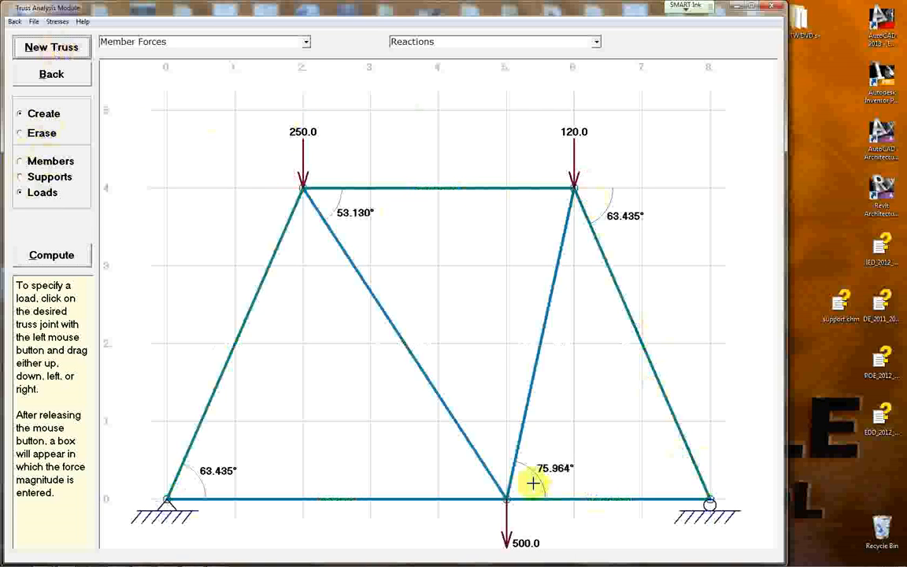
left_click_drag(574, 188, 504, 182)
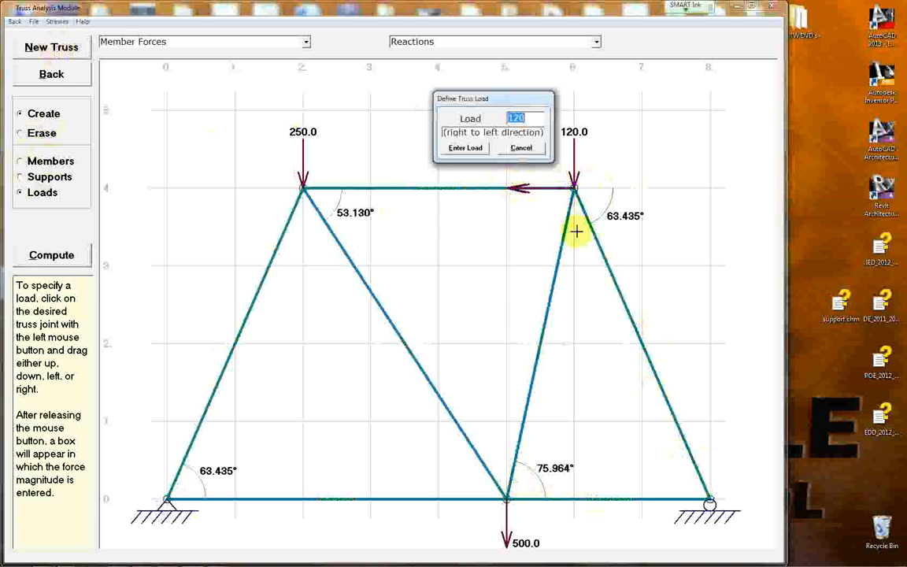
type("50")
key("Return")
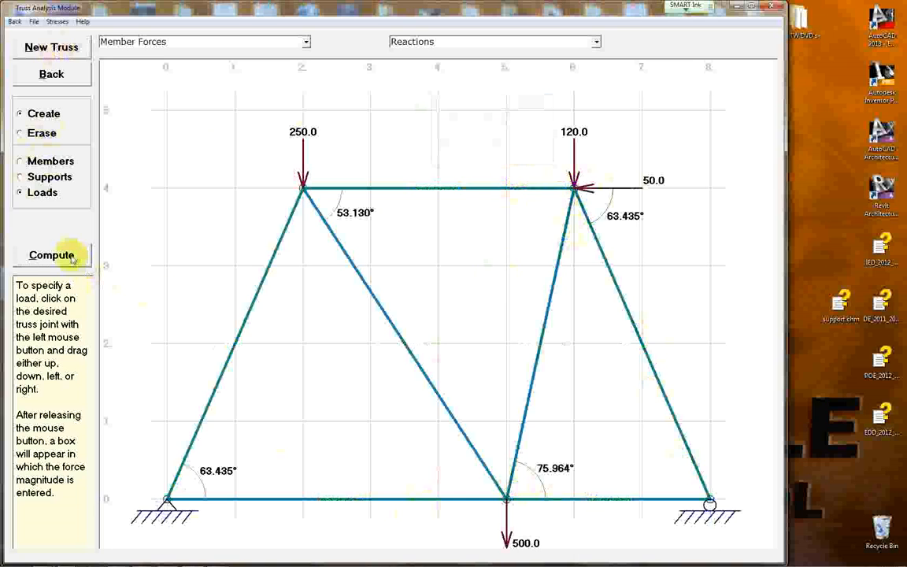
left_click(52, 255)
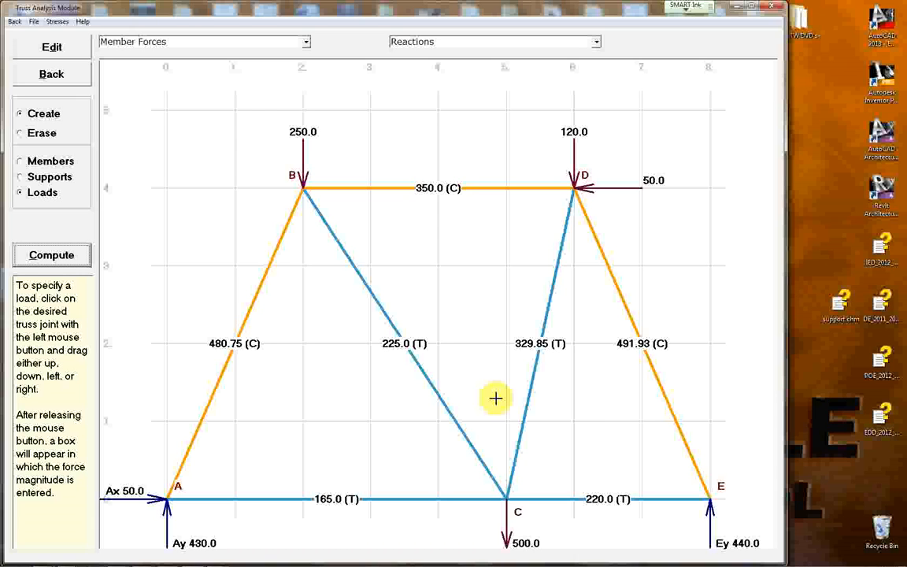
Step: Leave the results and create a new truss grid with horizontal and vertical spacing intervals of 10
left_click(43, 71)
left_click(277, 163)
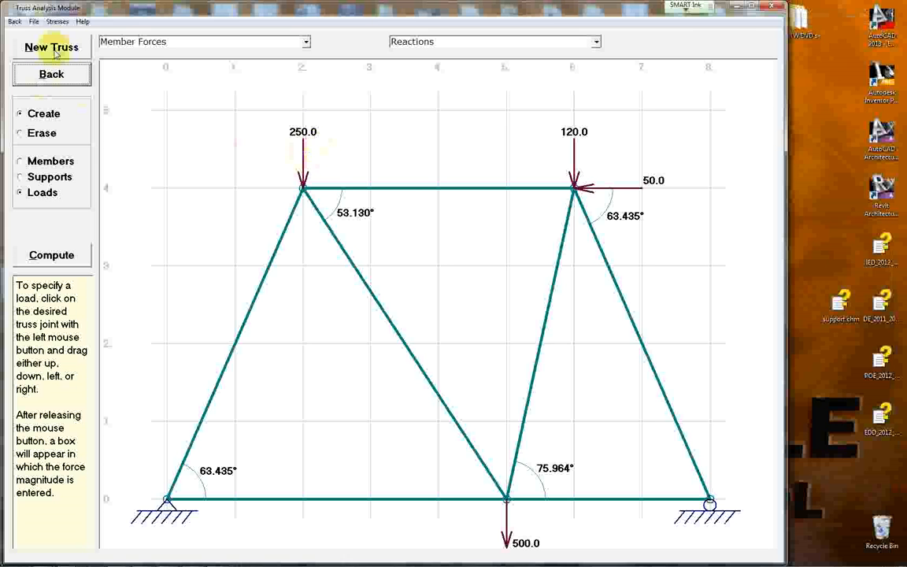
left_click(52, 47)
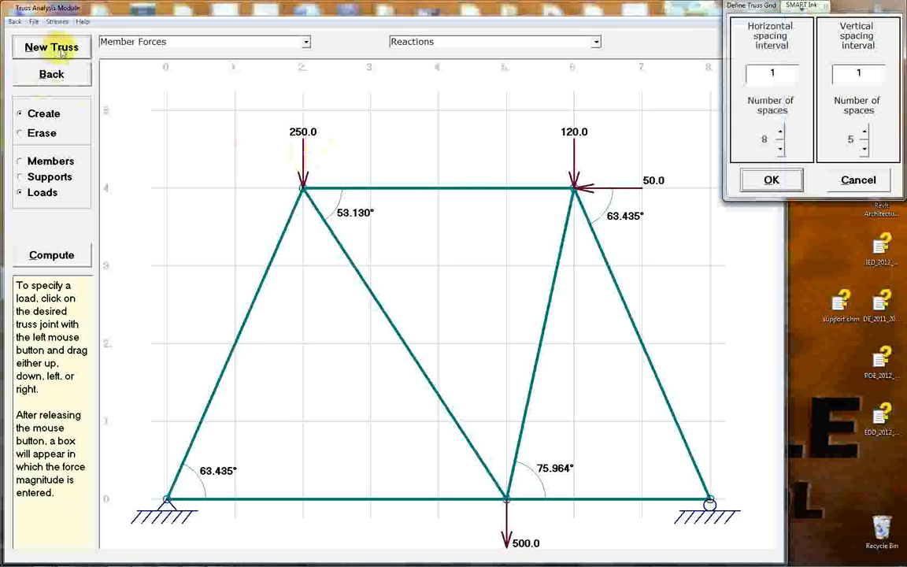
double_click(775, 72)
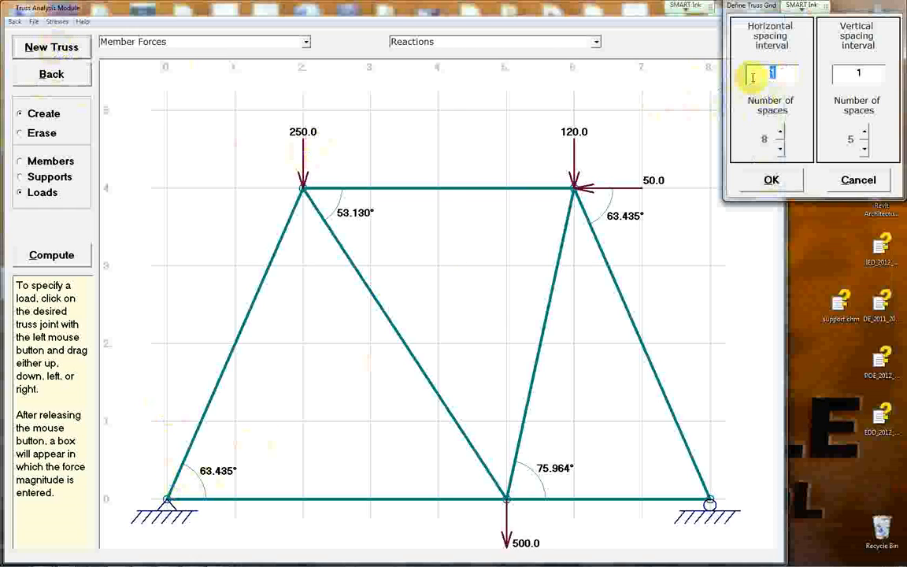
type("10")
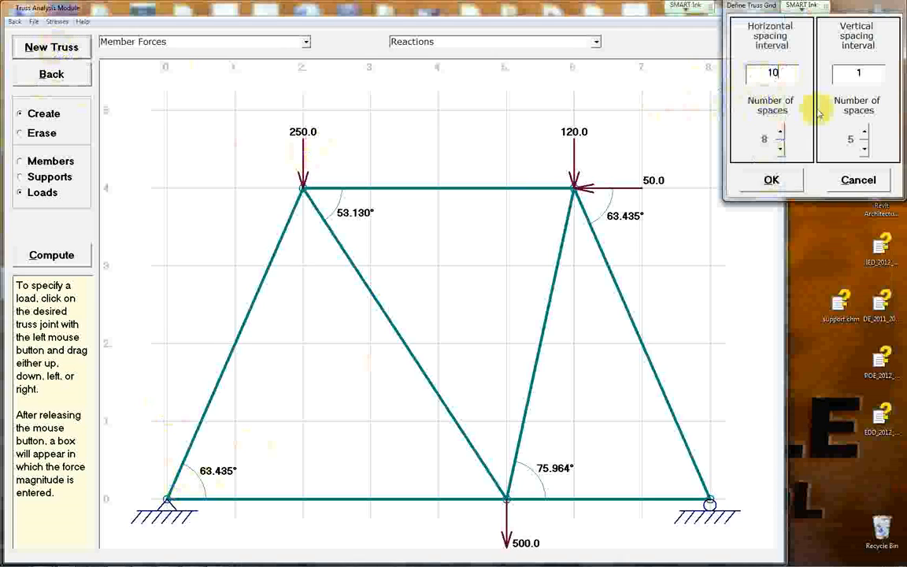
double_click(866, 71)
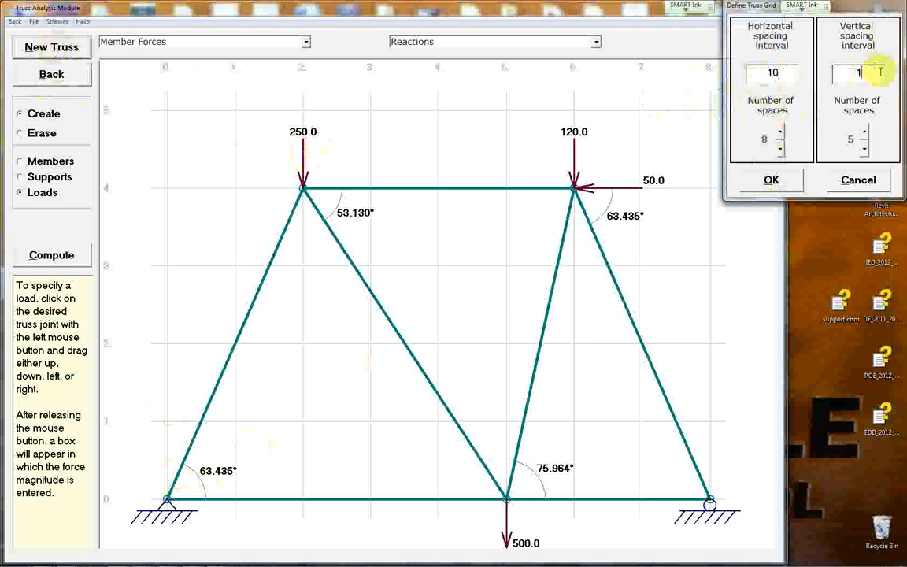
left_click(772, 180)
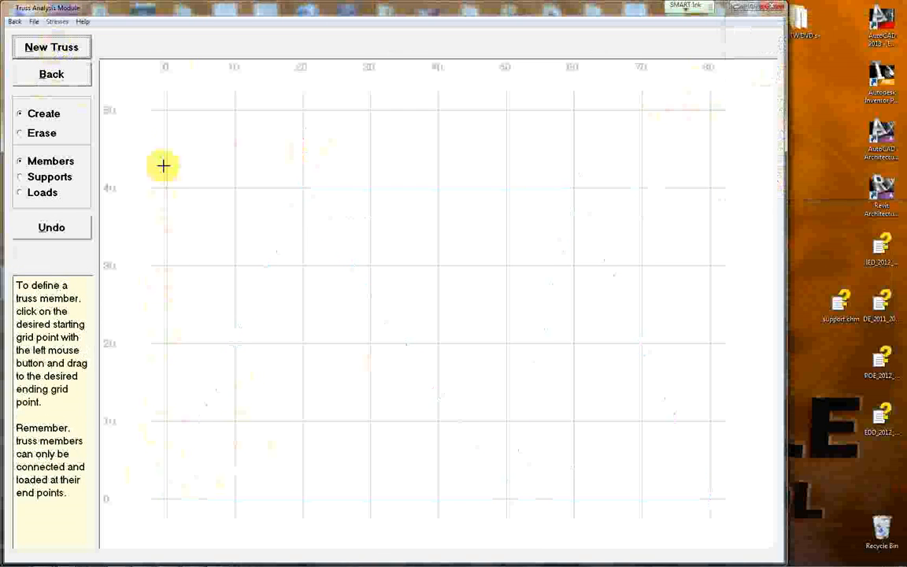
Step: Create a new truss grid with both the horizontal and vertical spacing intervals set to 1
left_click(59, 50)
double_click(780, 72)
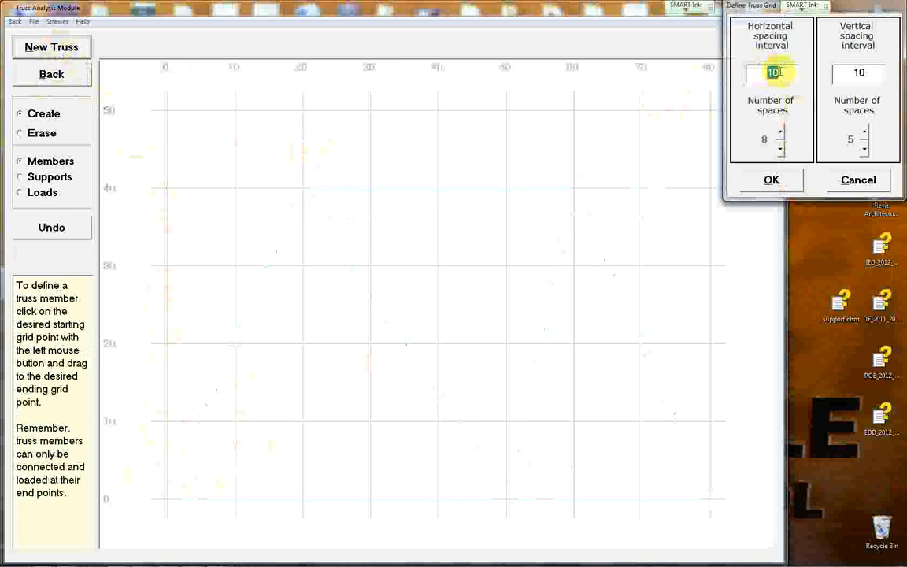
left_click(778, 73)
left_click_drag(793, 74, 741, 73)
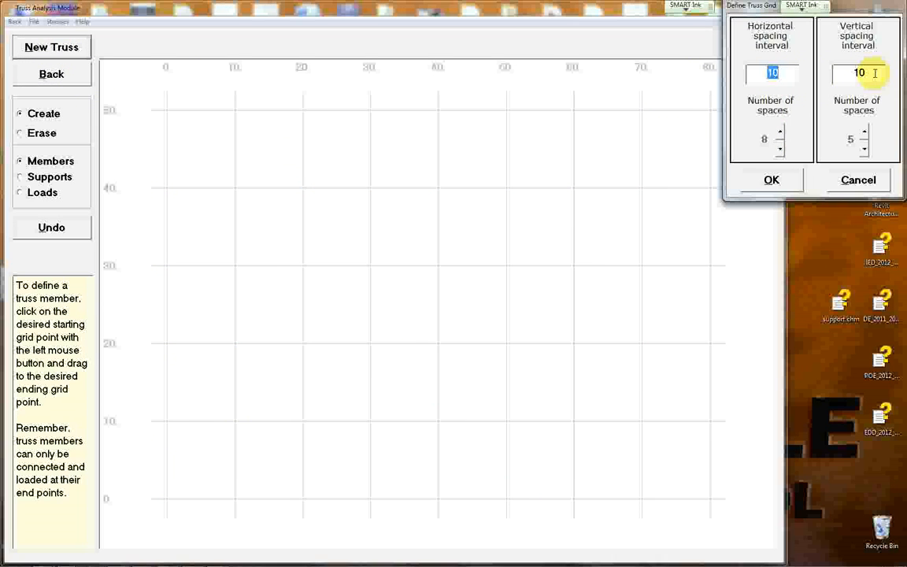
type("1")
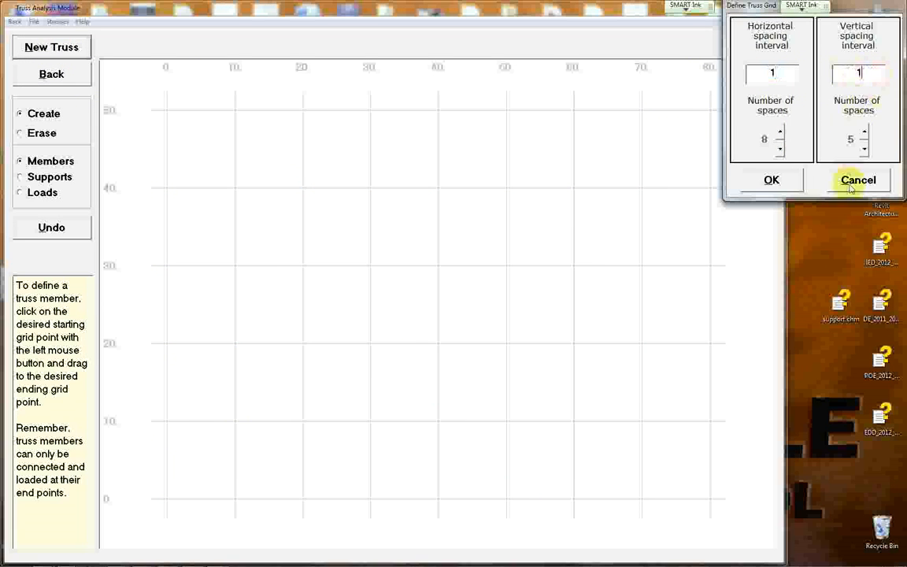
left_click(776, 184)
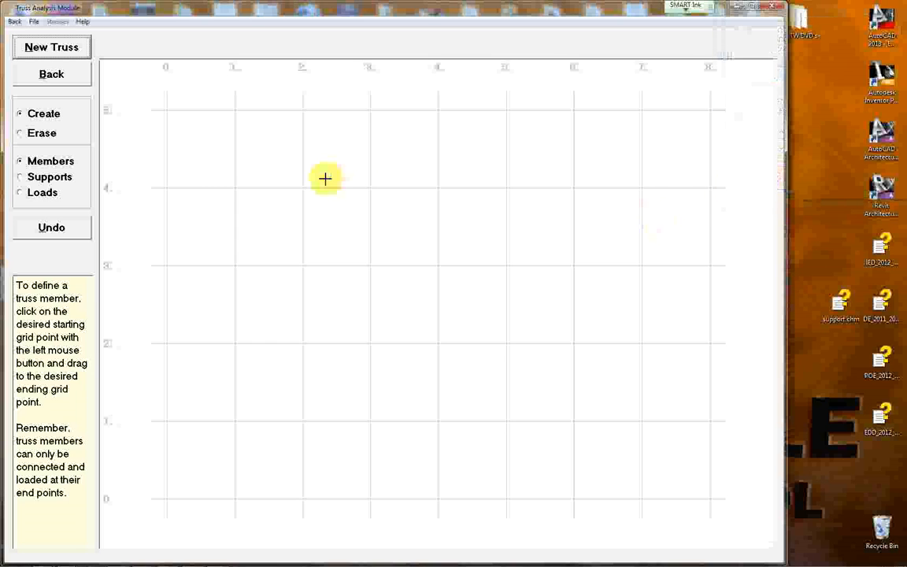